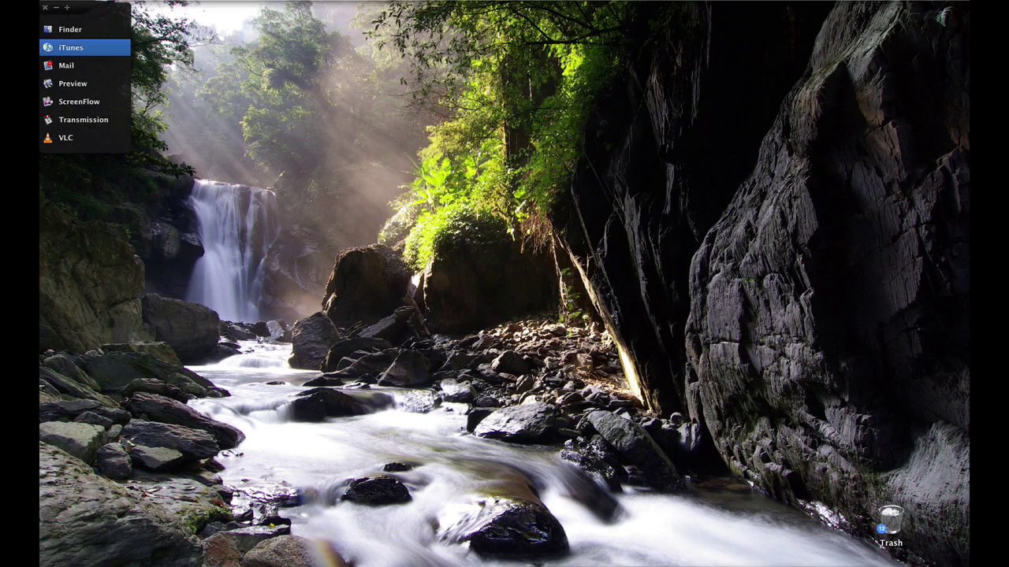
Bring the open 1984.pdf window in Preview to the front, showing its yellow cover page
click(85, 84)
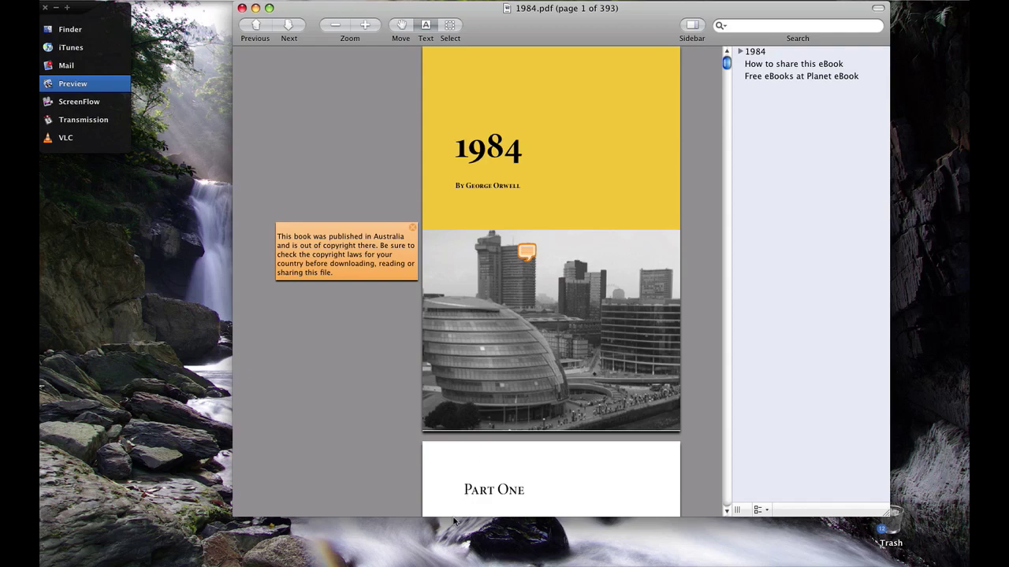
Scroll down to the Part One page, then select and clear its heading
scroll(477, 469, down, 2)
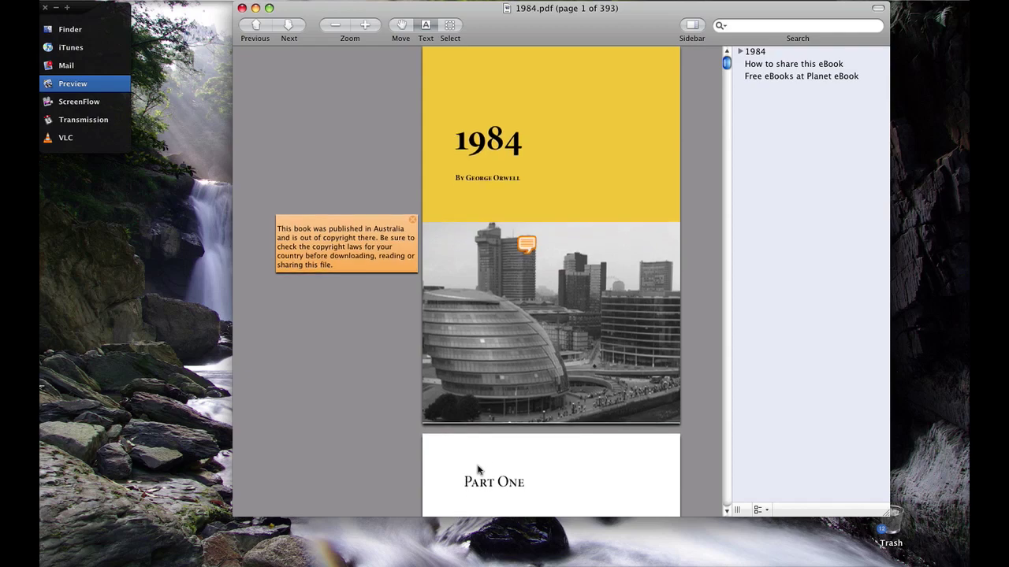
scroll(478, 470, down, 10)
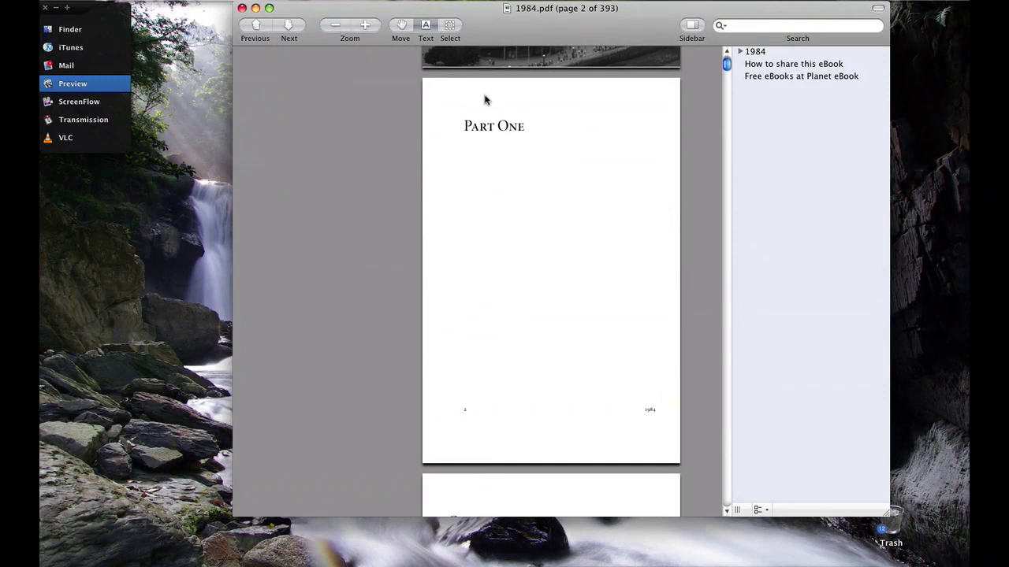
drag(461, 122, 509, 152)
click(450, 125)
Zoom out and select the Chapter 1 heading with all the text on its page
scroll(465, 126, down, 2)
key(super+minus)
key(super+minus)
key(super+minus)
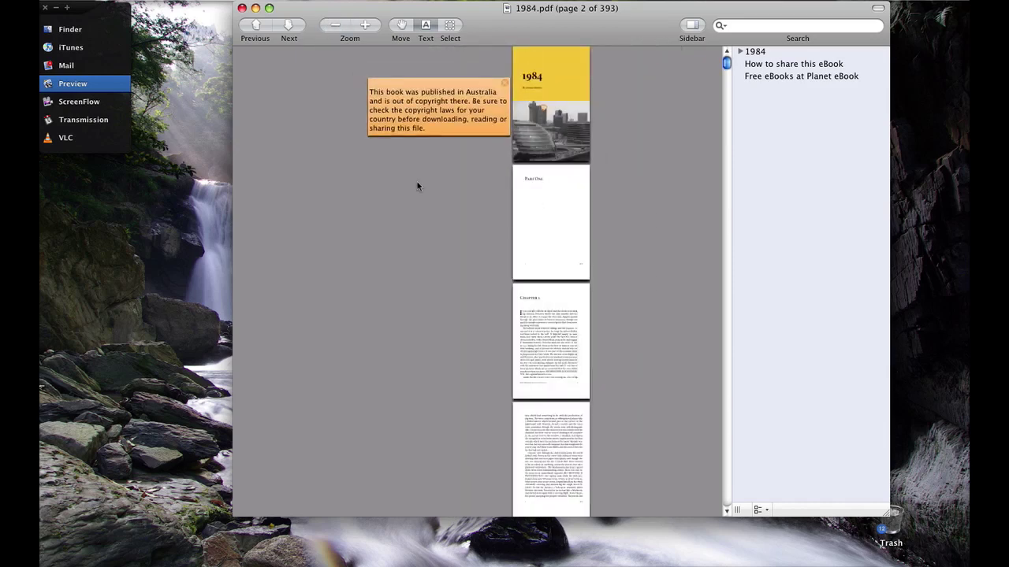
drag(518, 297, 611, 381)
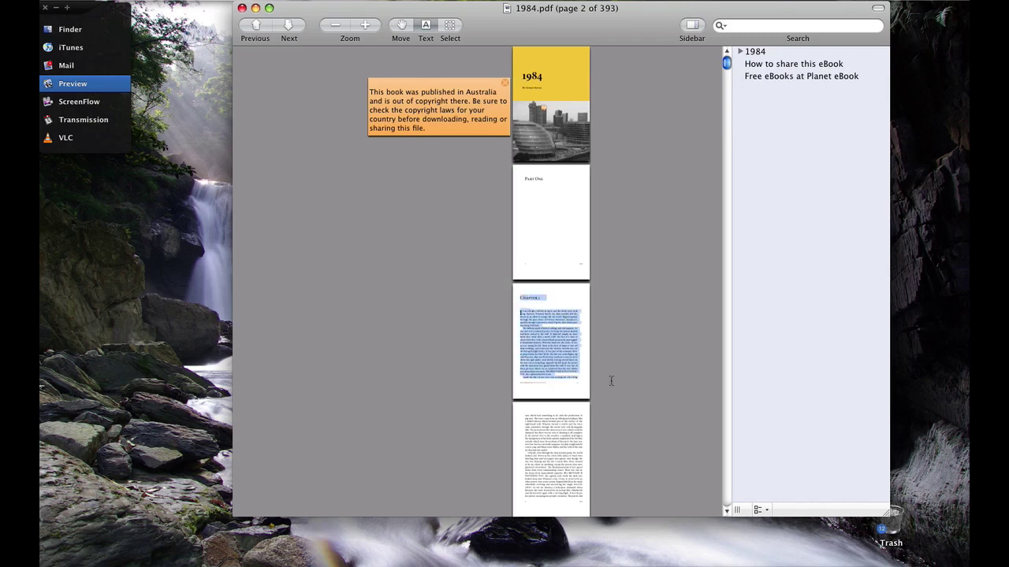
key(super+Tab)
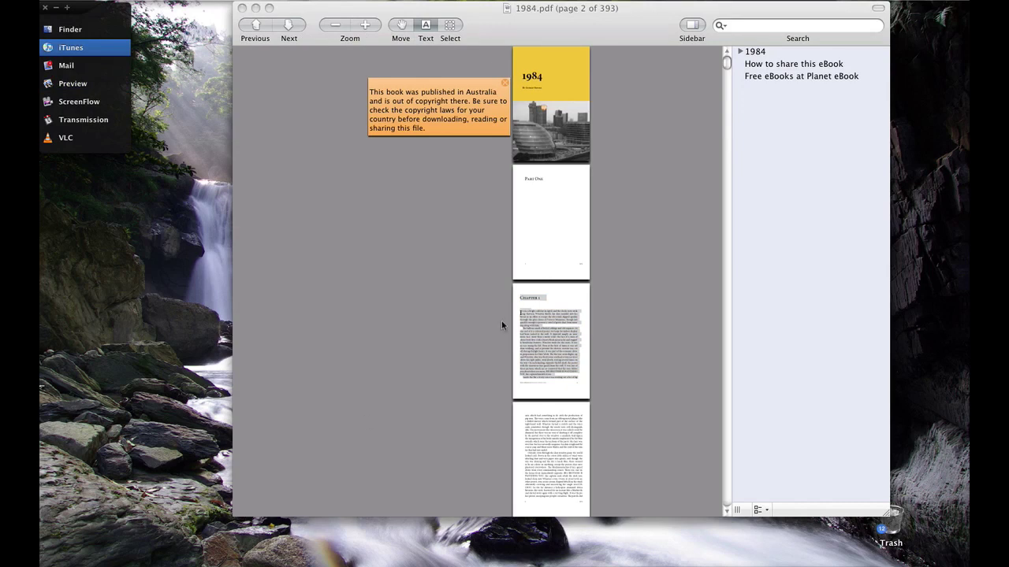
click(549, 310)
drag(522, 298, 604, 388)
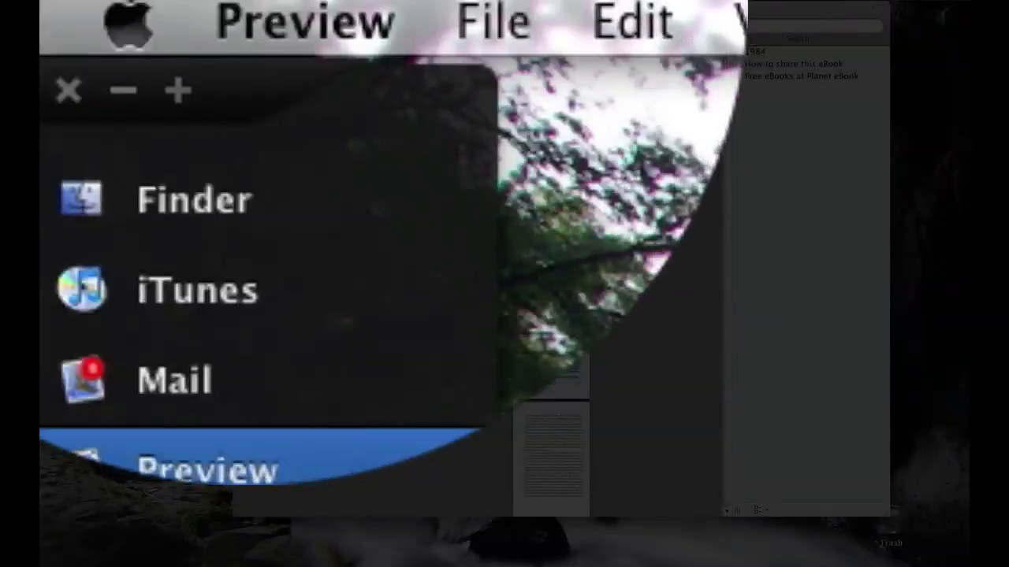
Start reading the selected Chapter 1 text aloud with Services > Speech > Start Speaking Text
click(91, 2)
mouse_move(481, 303)
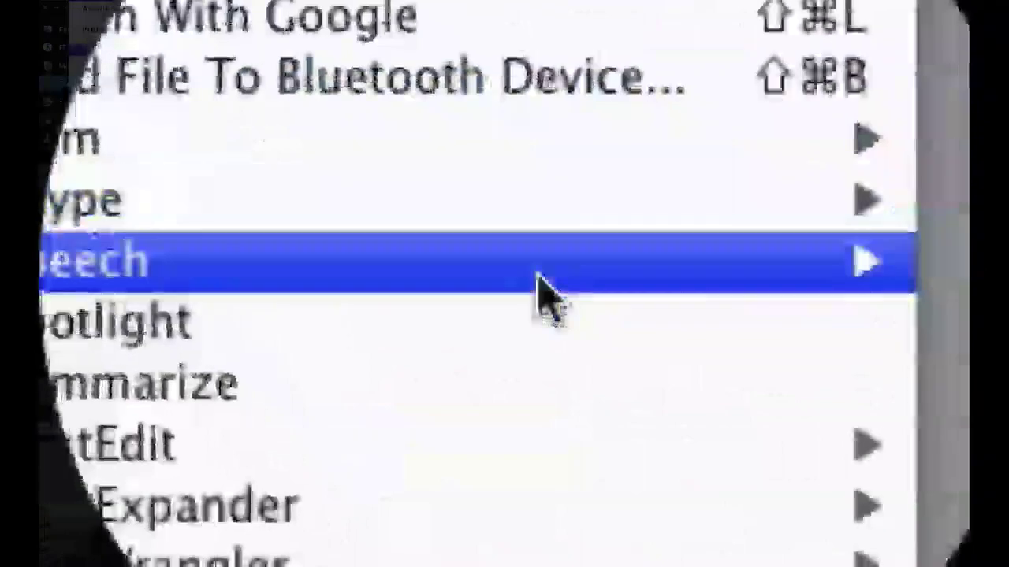
mouse_move(544, 295)
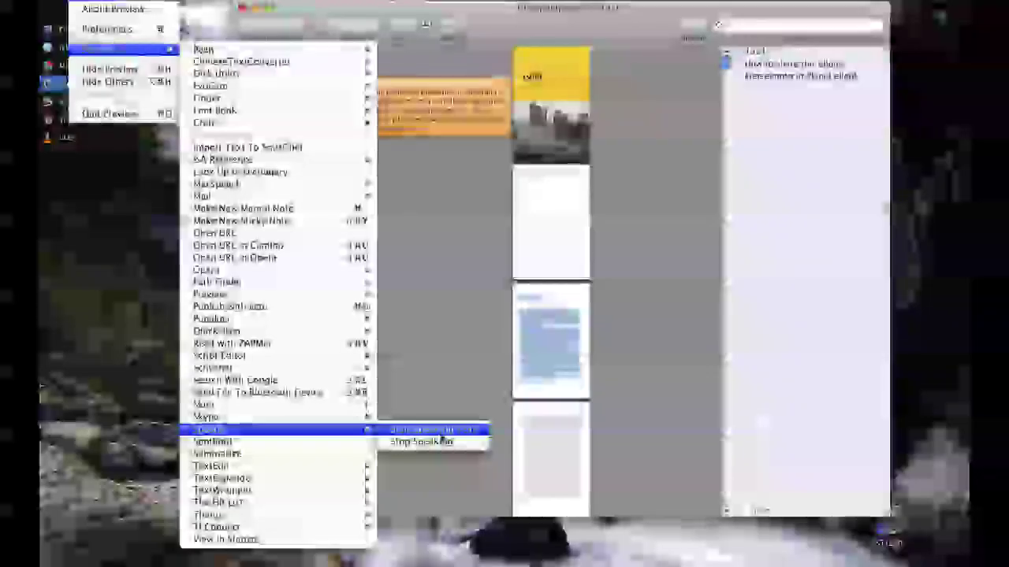
click(438, 431)
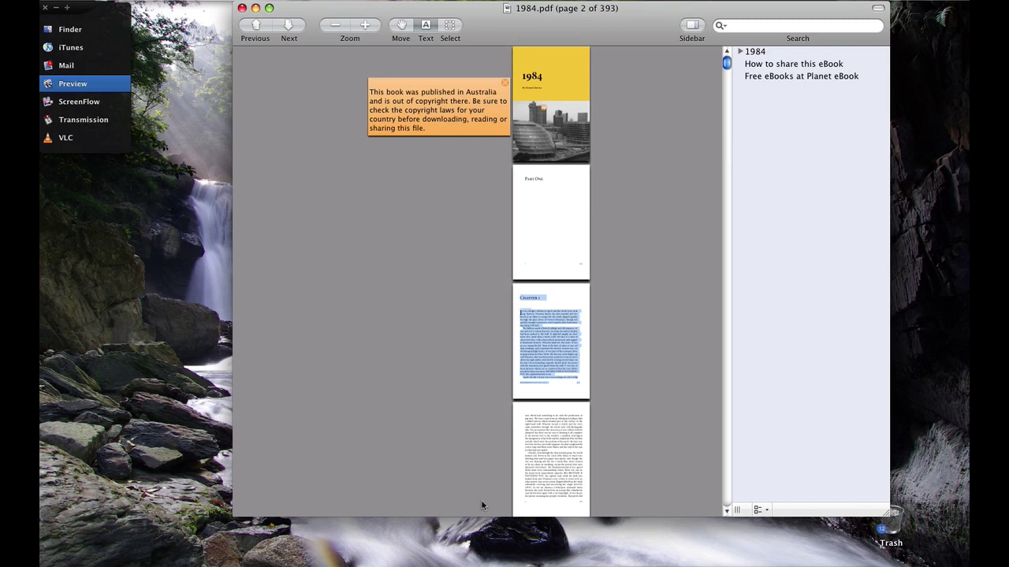
Zoom in and scroll down to the Chapter 1 page on page 3
click(365, 25)
scroll(547, 220, down, 3)
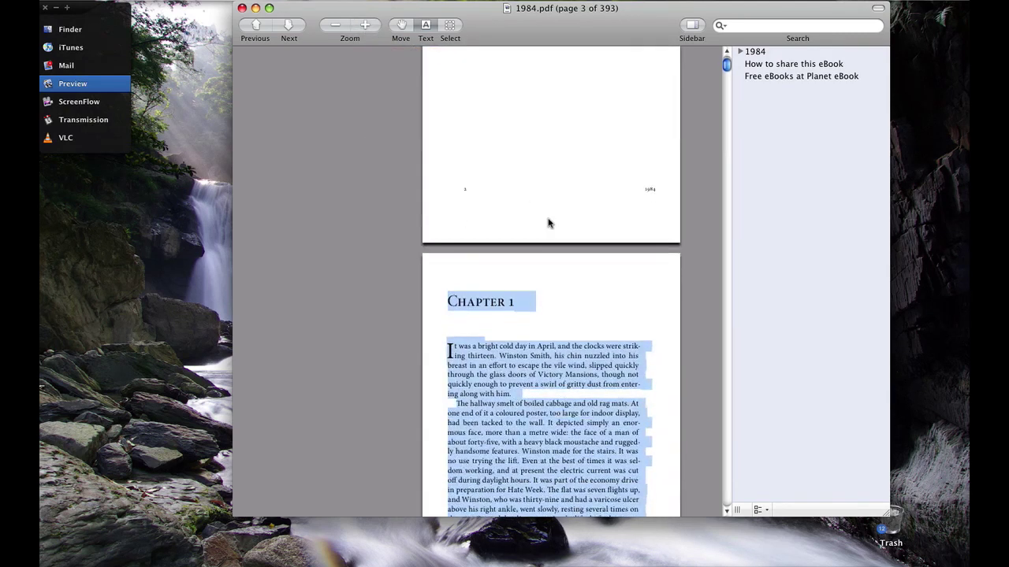
scroll(548, 221, down, 1)
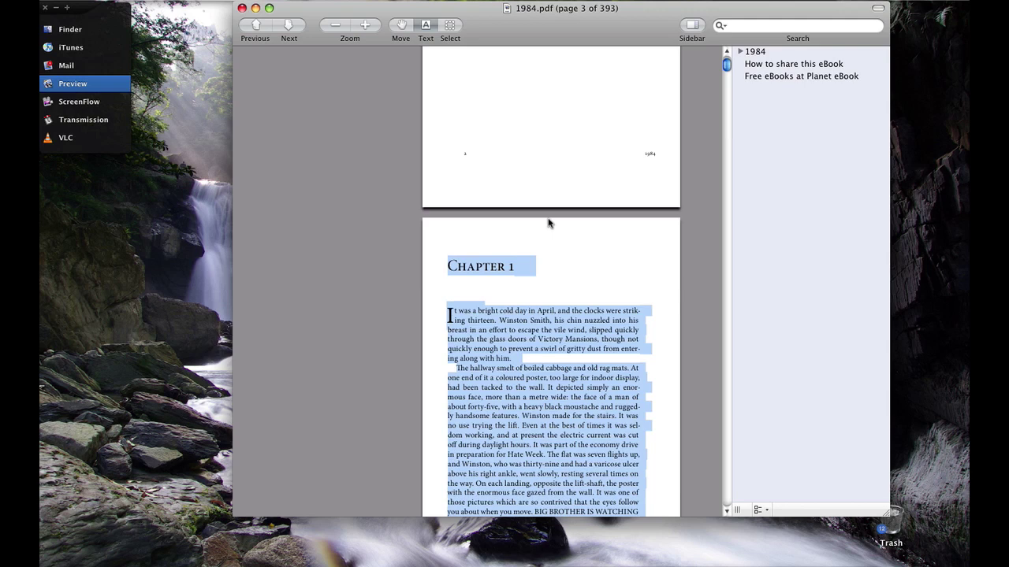
scroll(546, 324, down, 1)
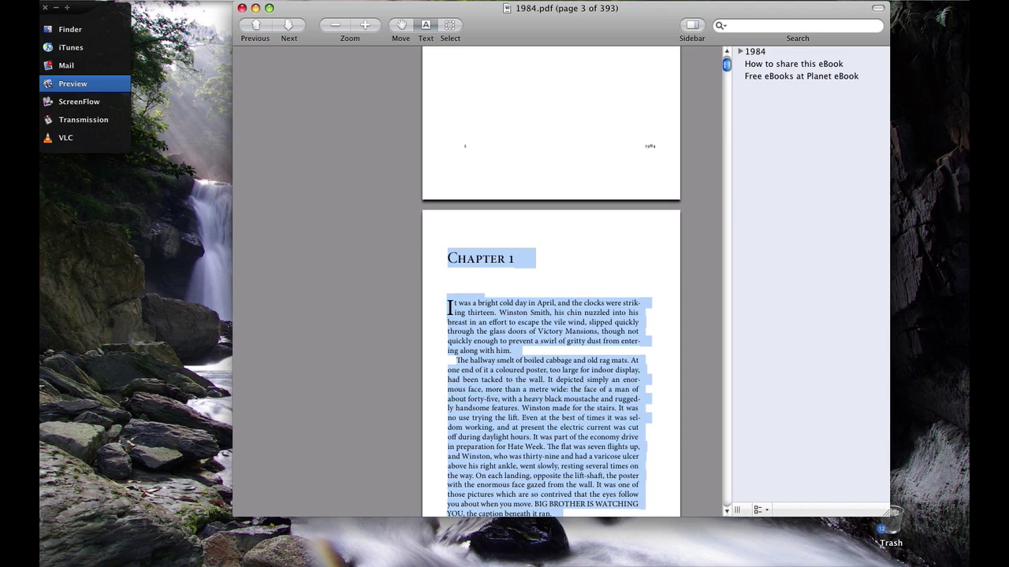
Stop the Chapter 1 reading with Services > Speech > Stop Speaking
click(88, 0)
mouse_move(130, 49)
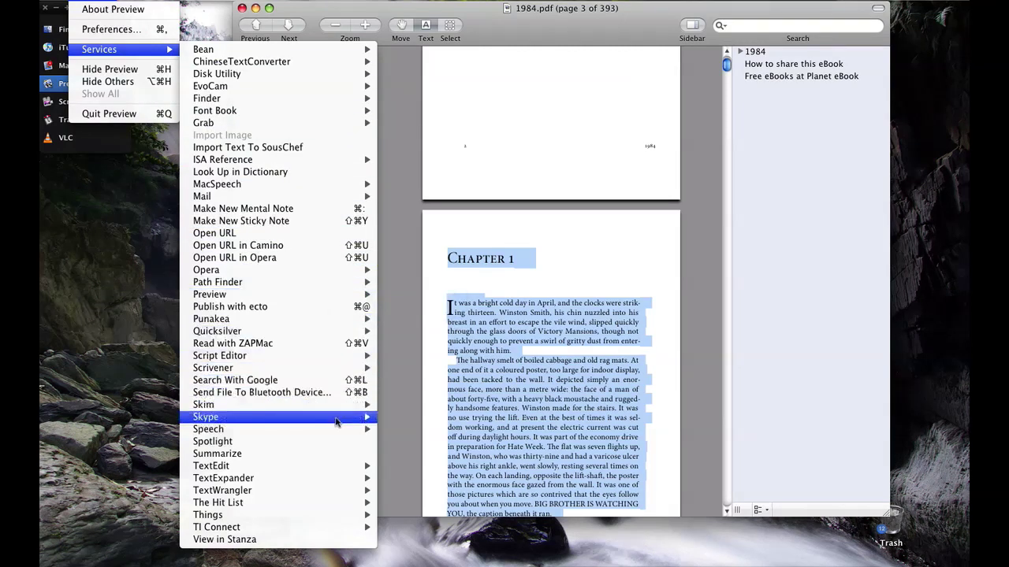
mouse_move(336, 428)
click(426, 441)
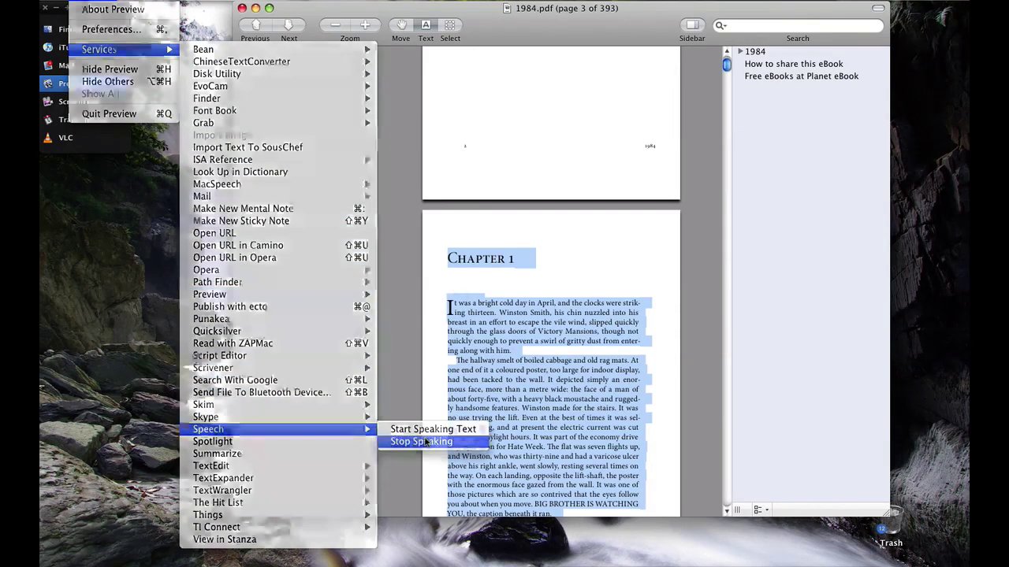
Deselect the Chapter 1 text, switching briefly to iTunes and back to the PDF
click(615, 270)
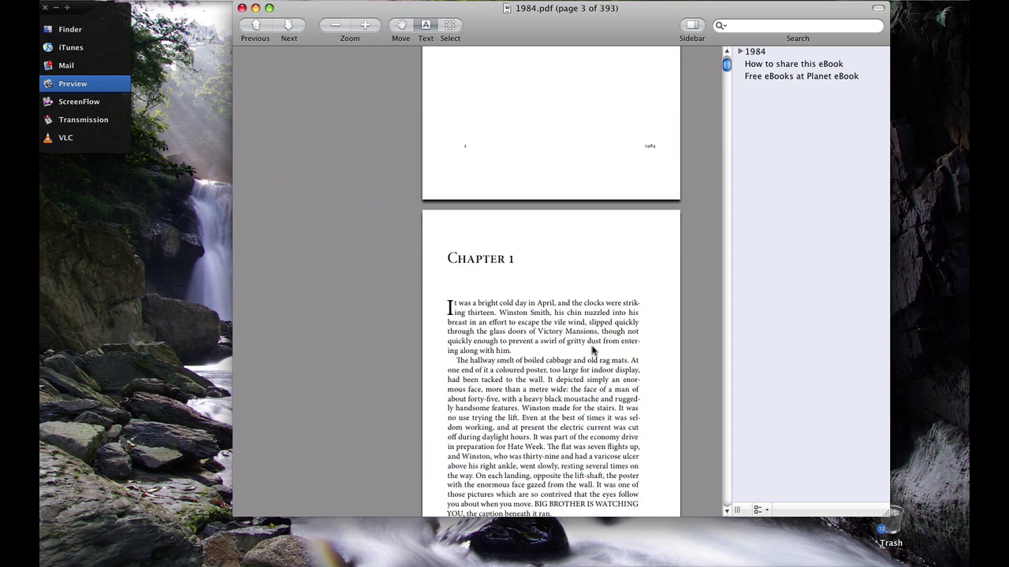
key(super+Tab)
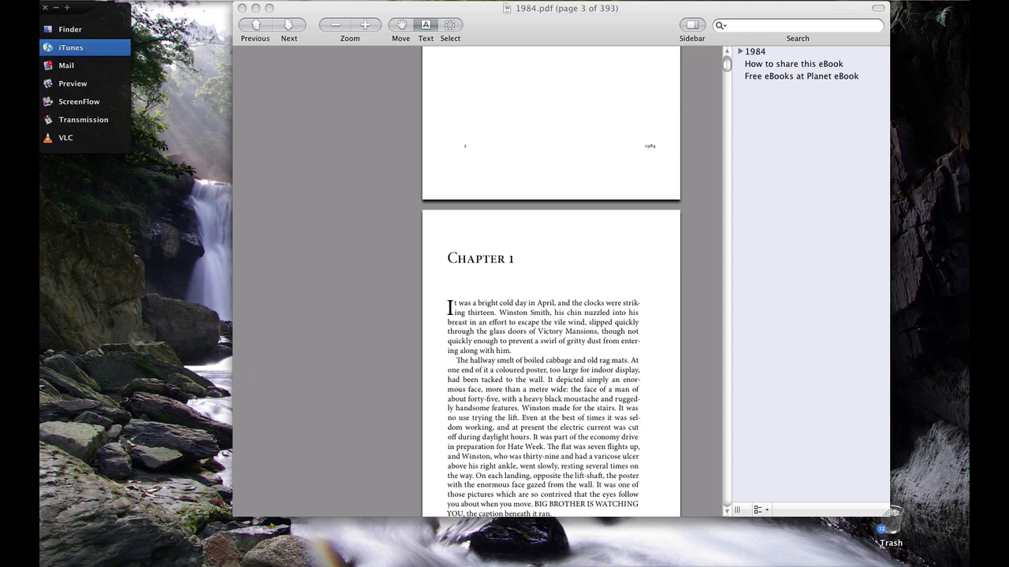
click(459, 332)
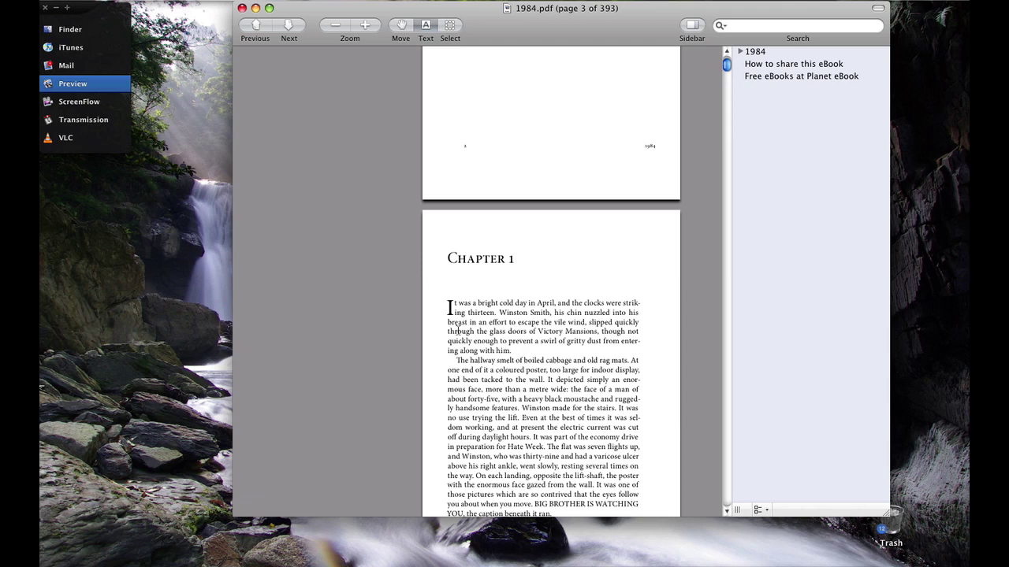
Open System Preferences over the PDF and go to Universal Access
click(77, 2)
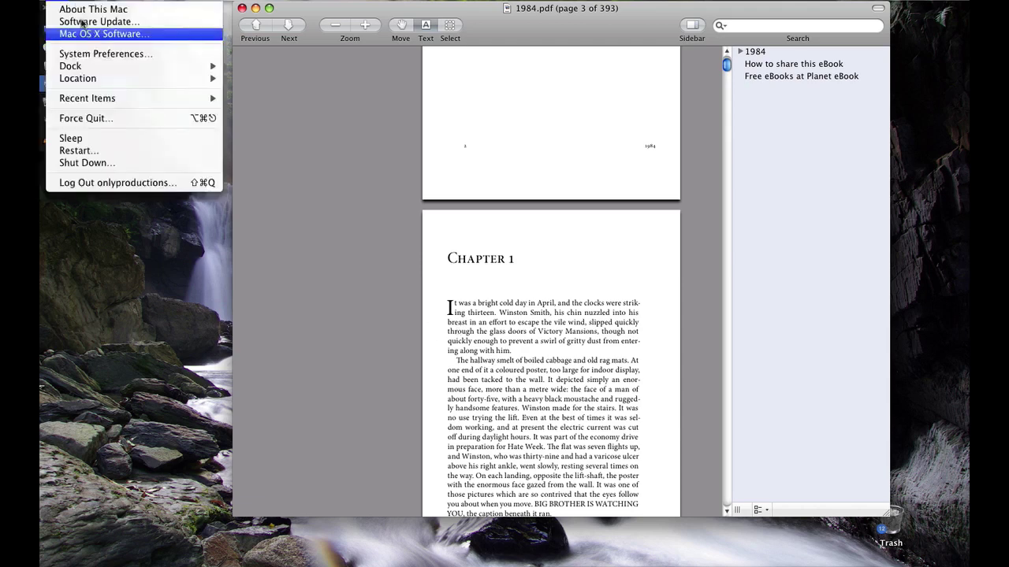
click(88, 53)
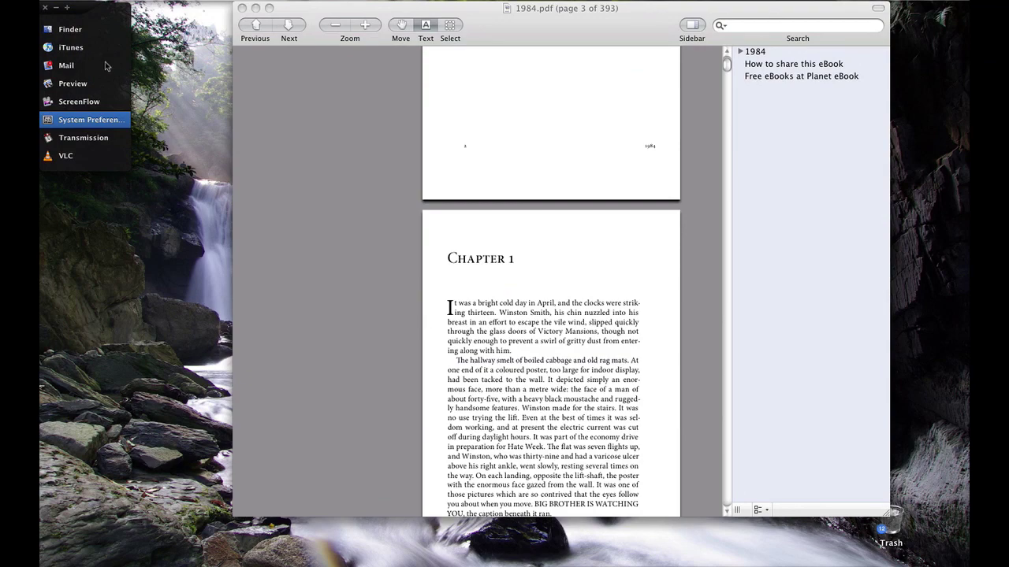
drag(692, 489, 676, 52)
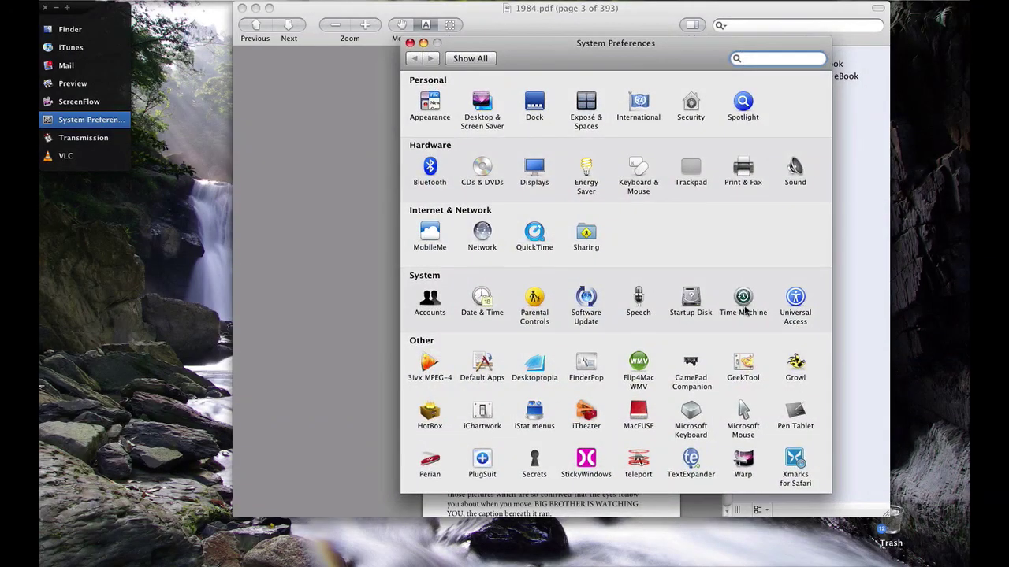
click(797, 315)
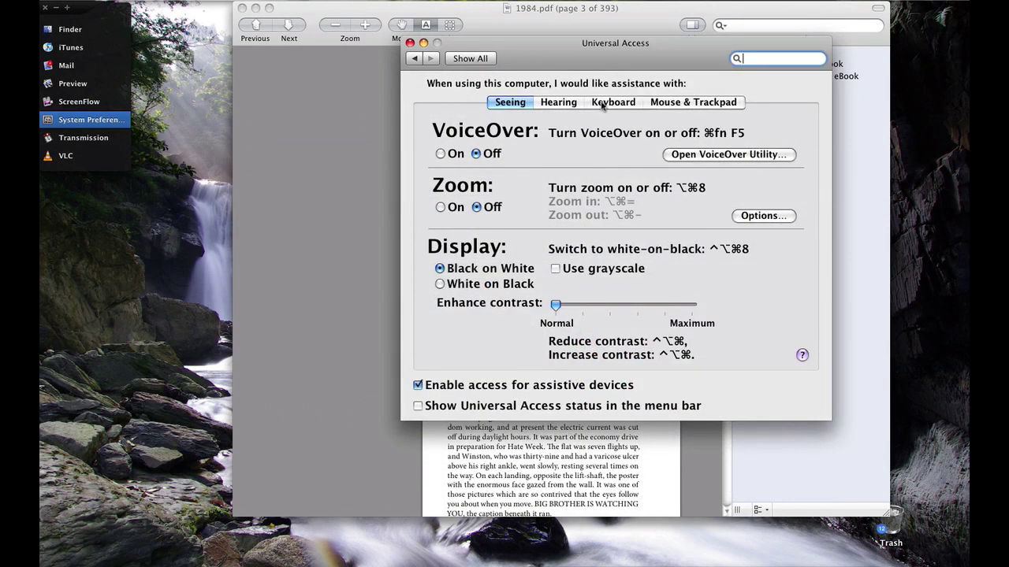
Browse the Hearing, Keyboard and Mouse & Trackpad tabs, then reopen Universal Access on Seeing
click(568, 102)
click(506, 106)
click(596, 107)
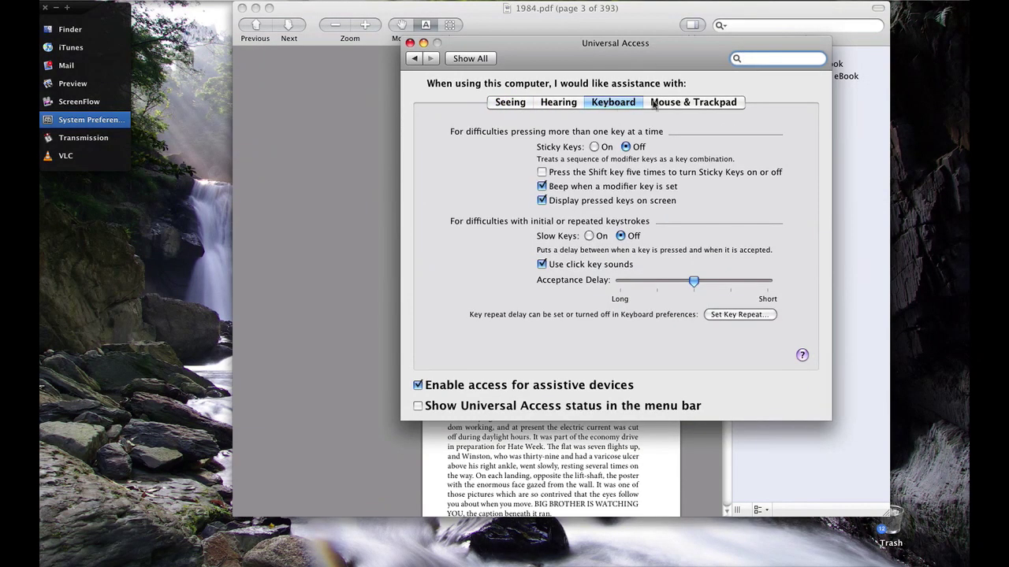
click(655, 105)
click(544, 104)
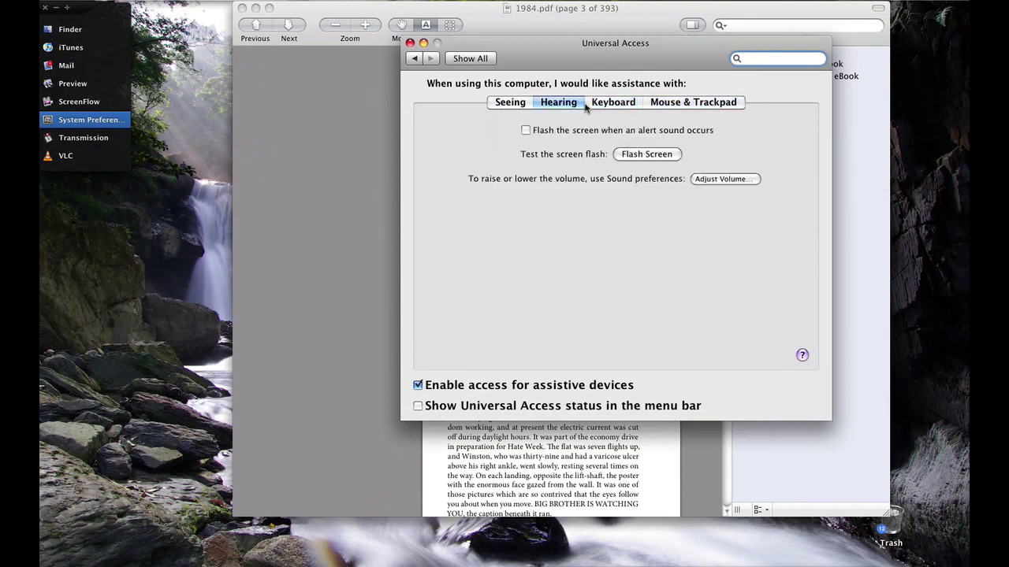
click(609, 105)
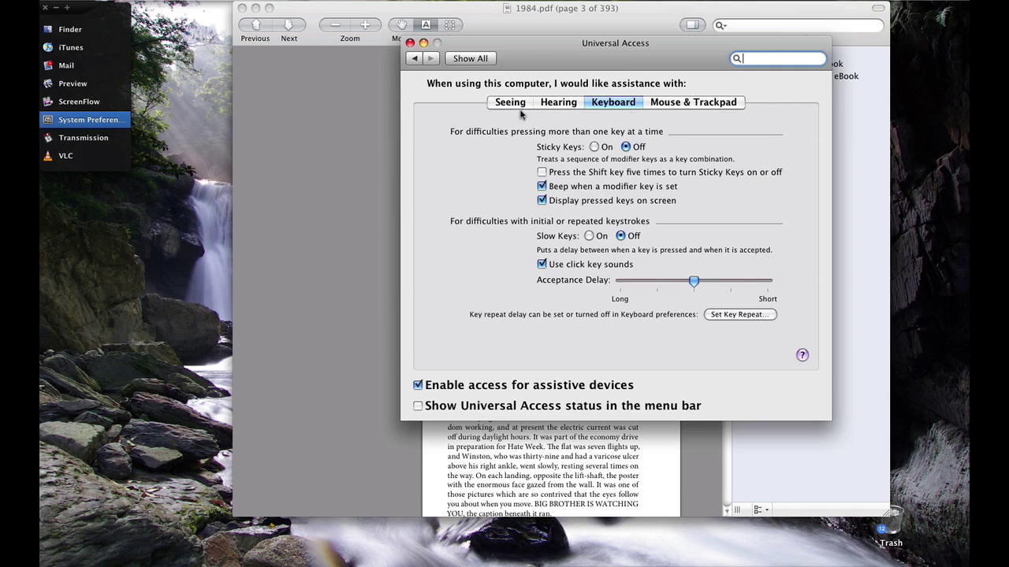
click(547, 107)
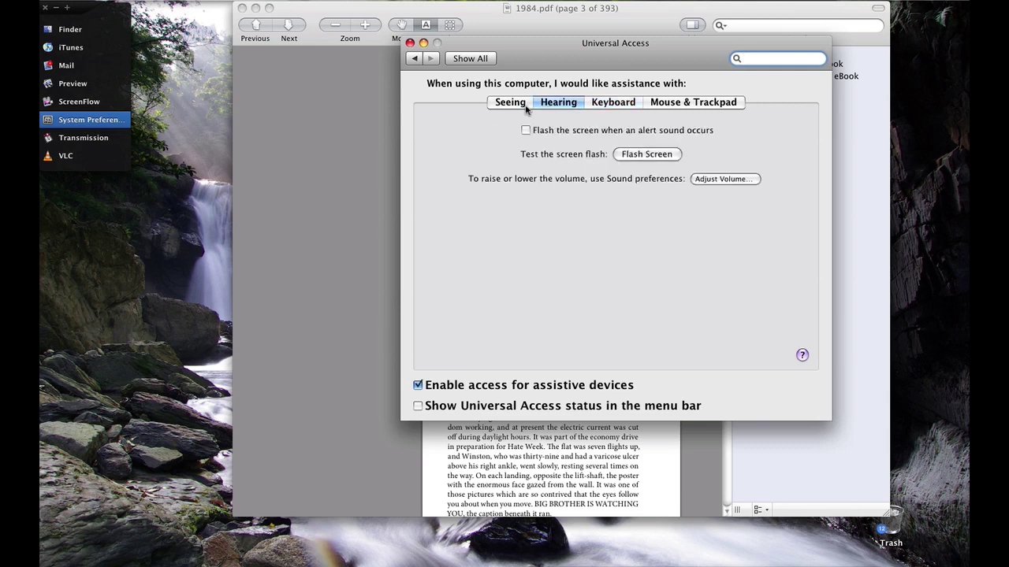
click(521, 106)
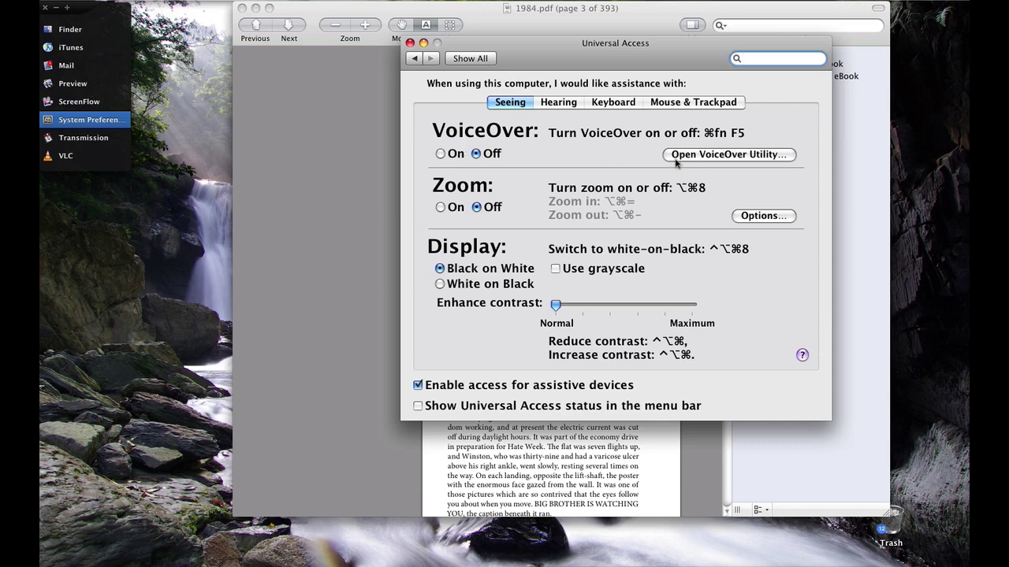
click(457, 61)
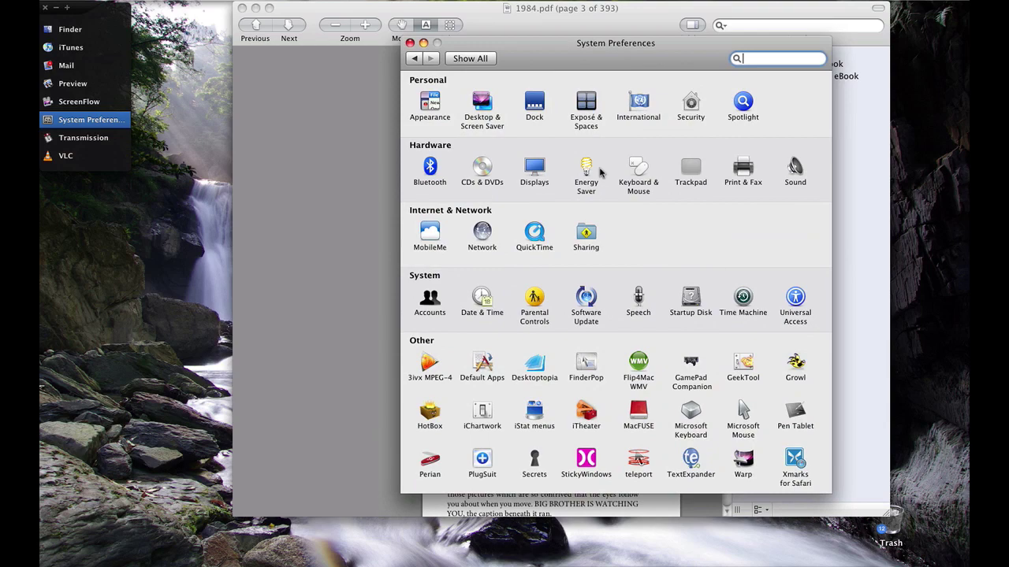
click(802, 296)
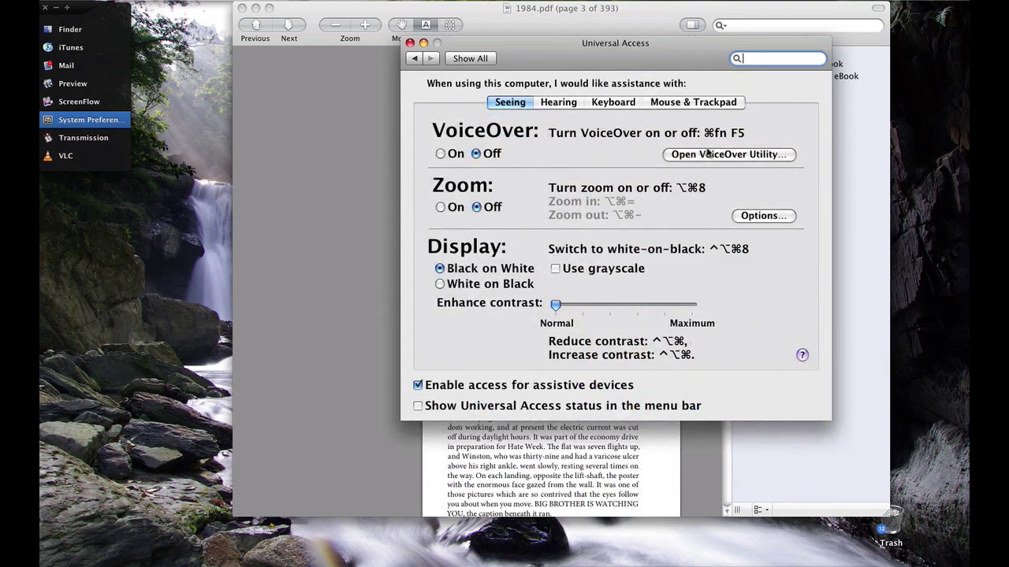
Launch VoiceOver Utility's Speech settings and set the default voice to Deranged, then Fred
click(717, 155)
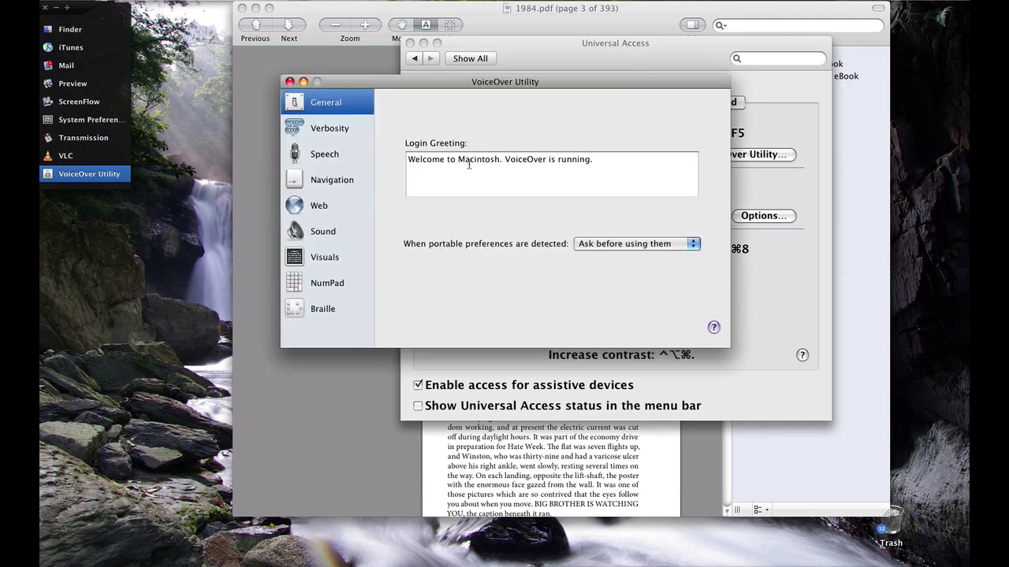
click(344, 161)
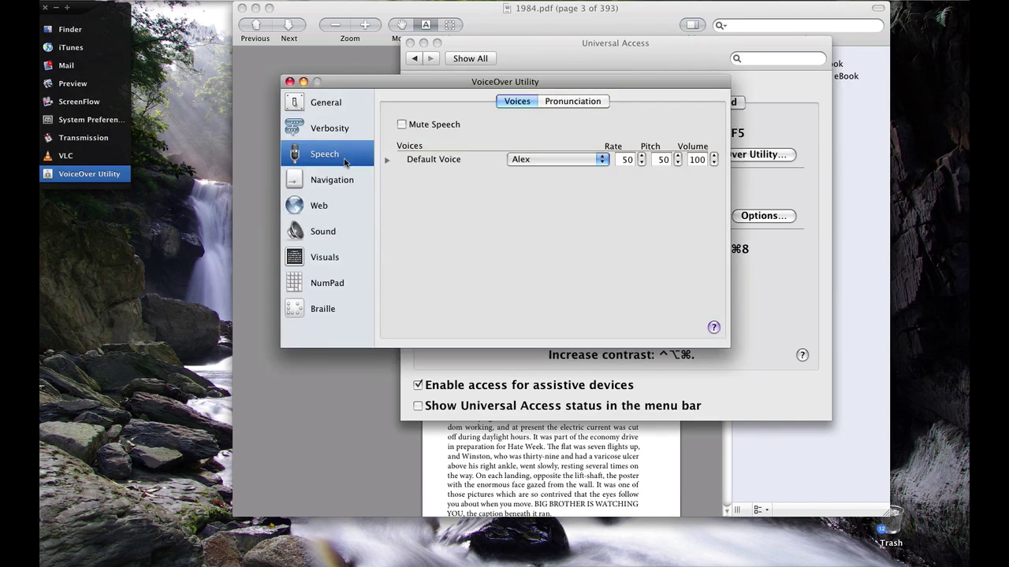
click(537, 159)
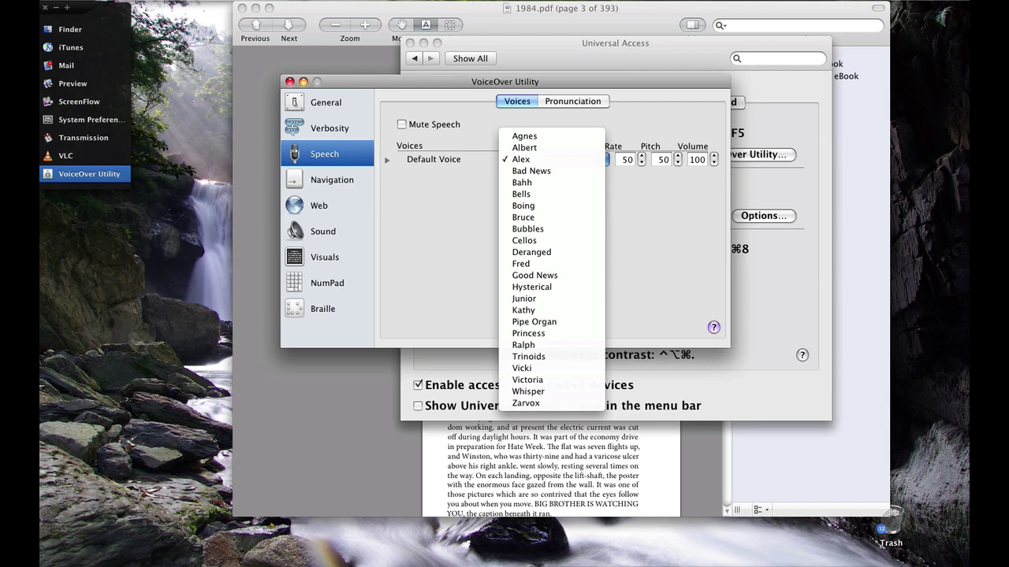
click(70, 47)
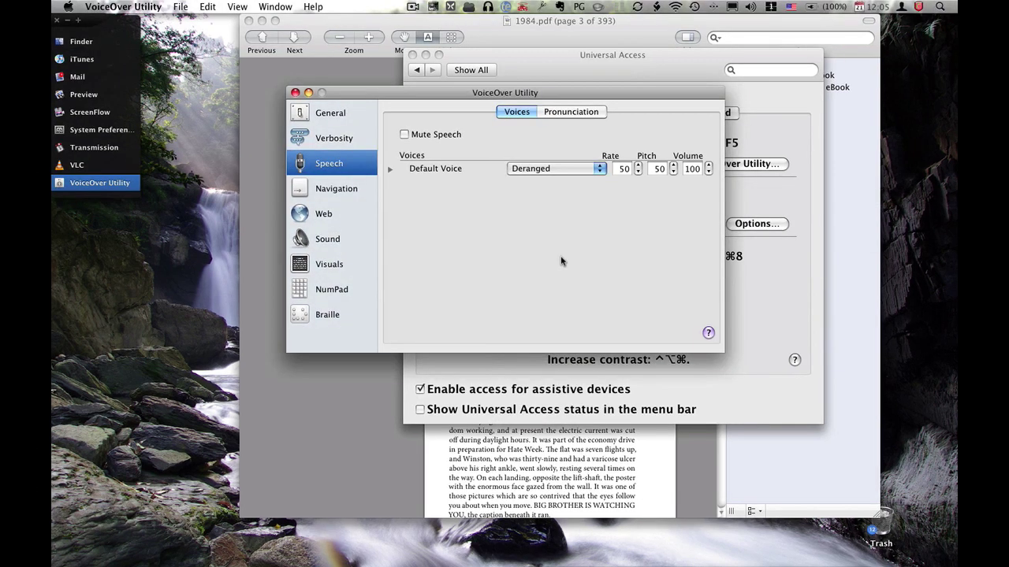
click(595, 171)
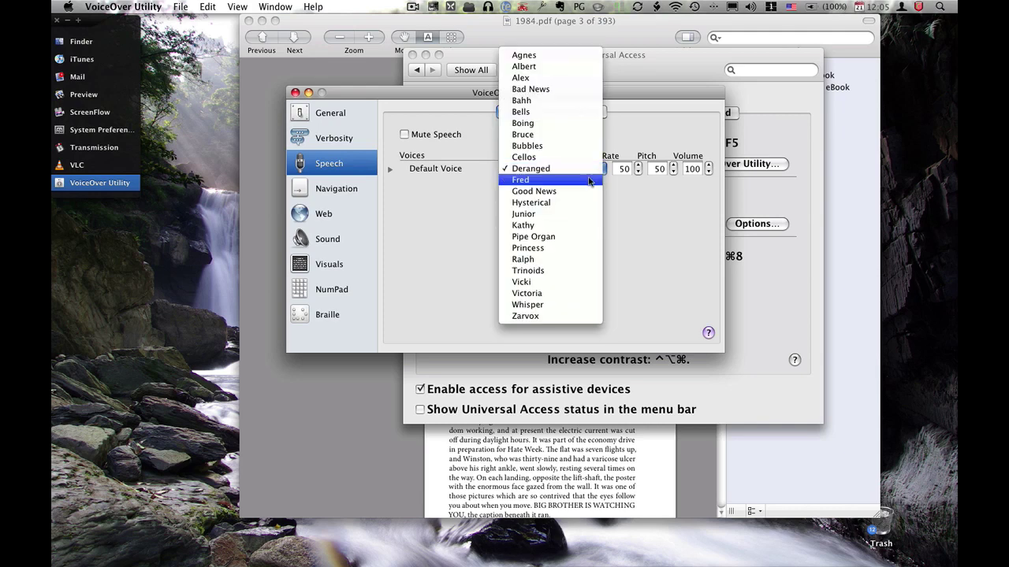
click(589, 180)
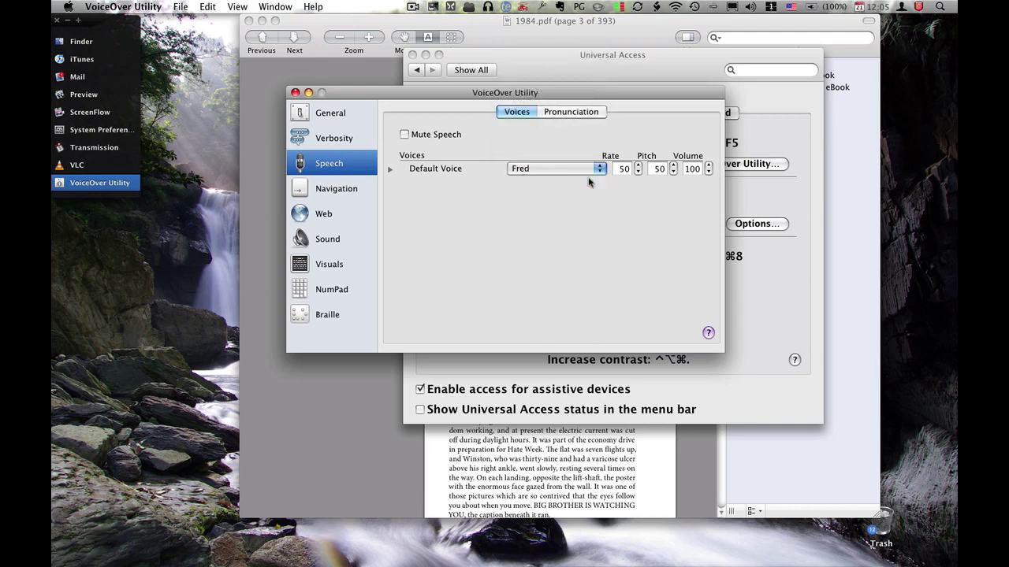
Change the default voice to Kathy, then Princess, and finally back to Alex
click(591, 170)
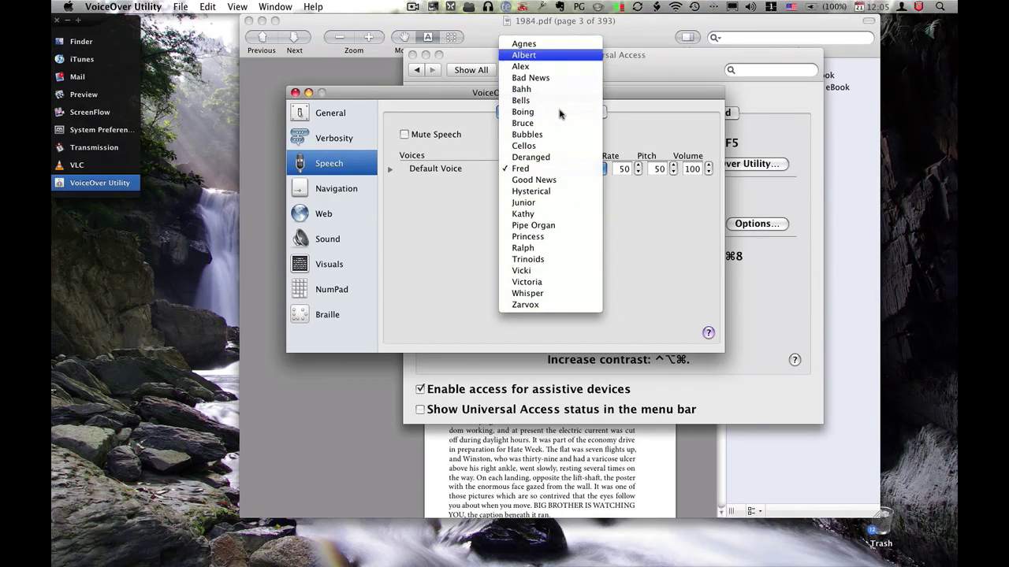
click(556, 215)
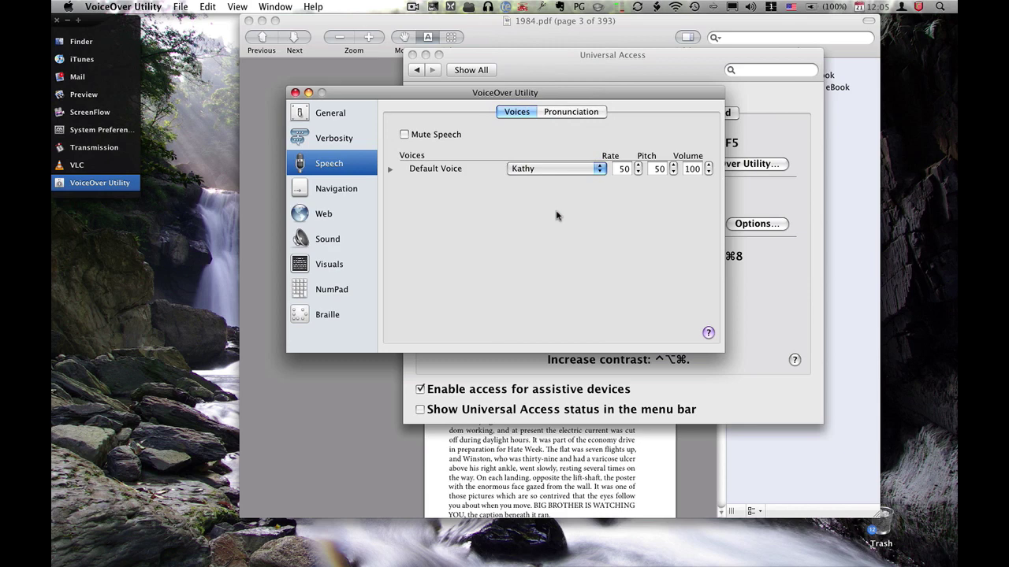
click(551, 170)
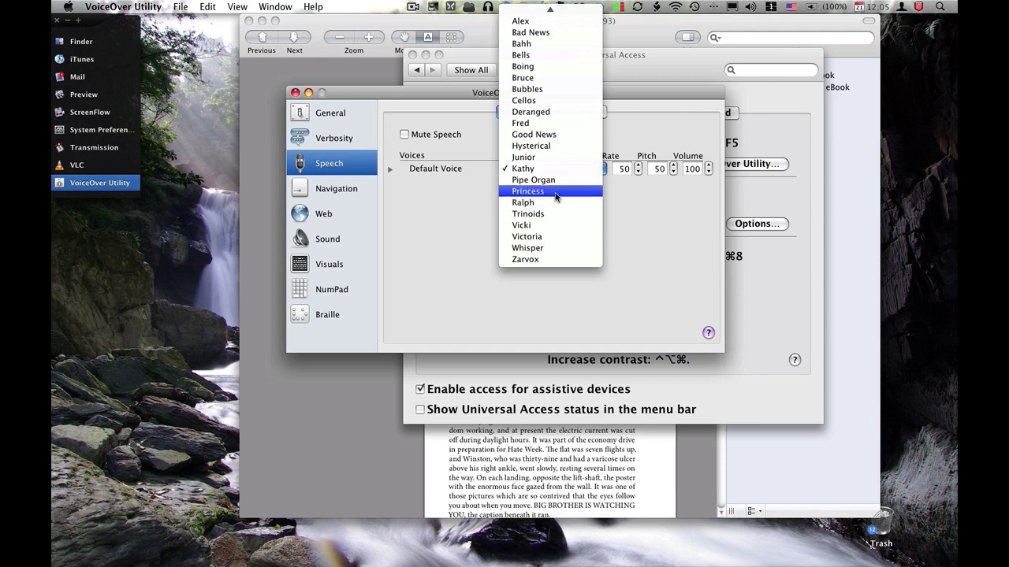
click(557, 191)
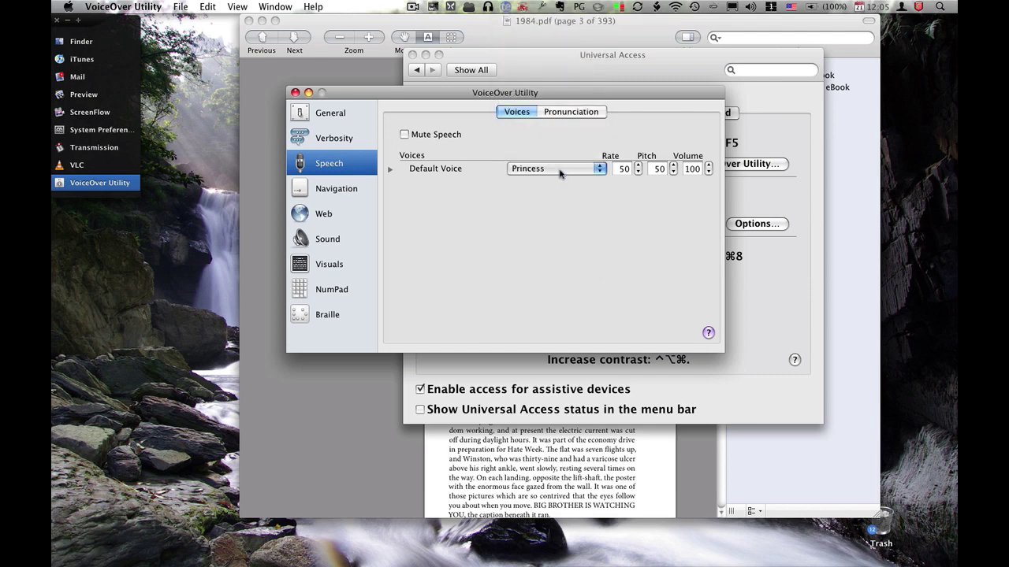
click(560, 169)
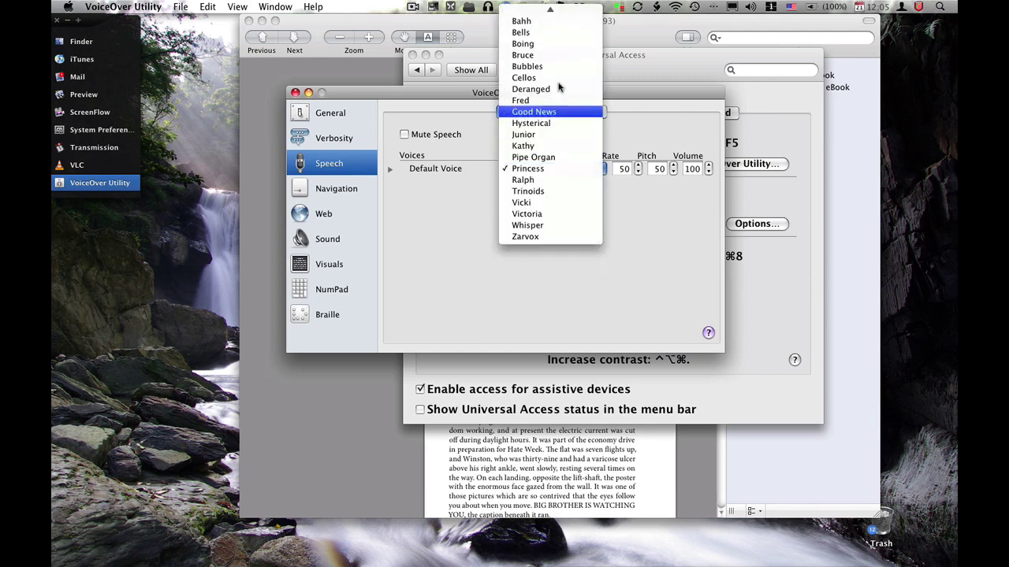
click(556, 35)
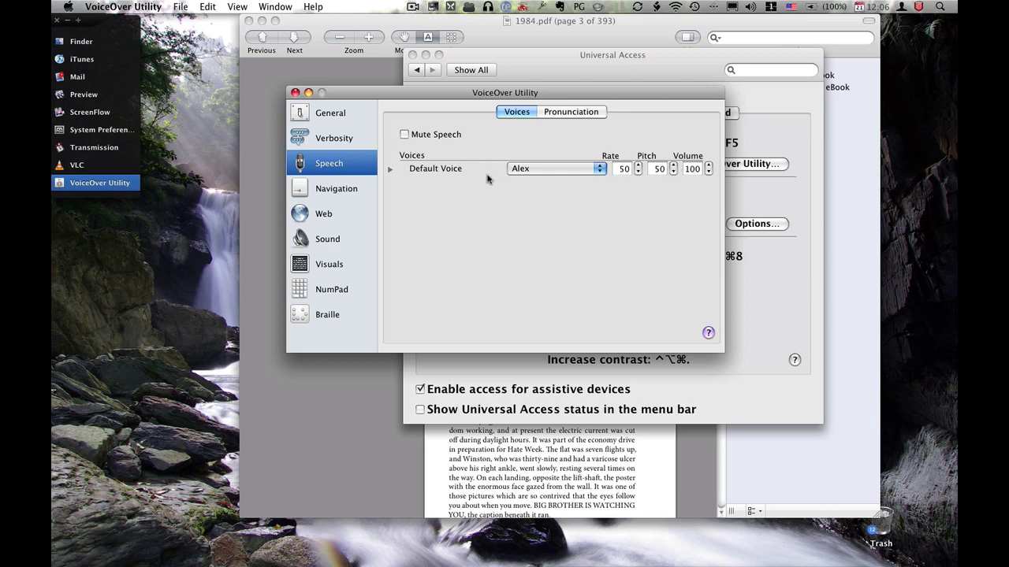
Close VoiceOver Utility and bring 1984.pdf's Chapter 1 page forward, then Cmd+Tab away
click(295, 93)
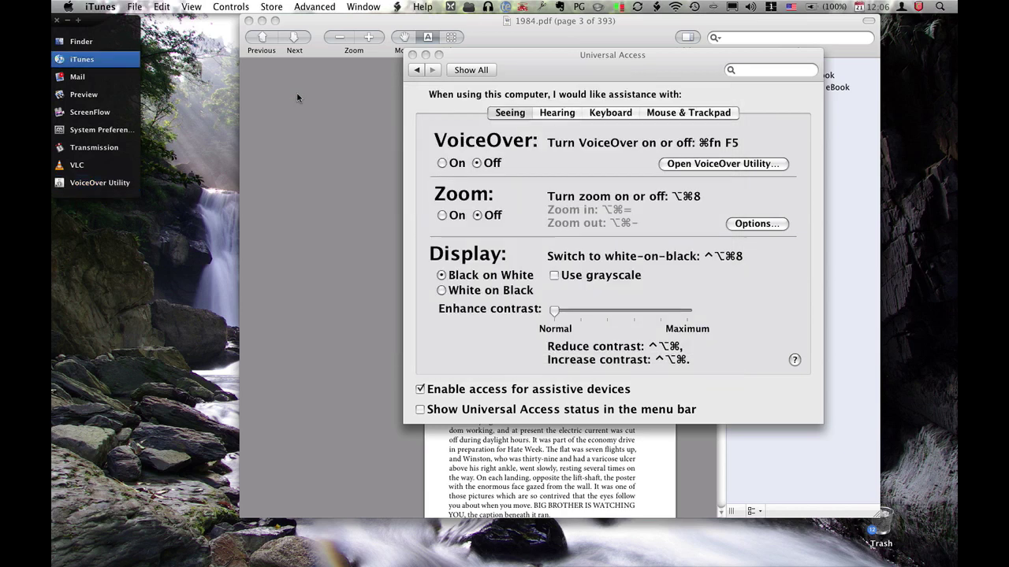
click(297, 121)
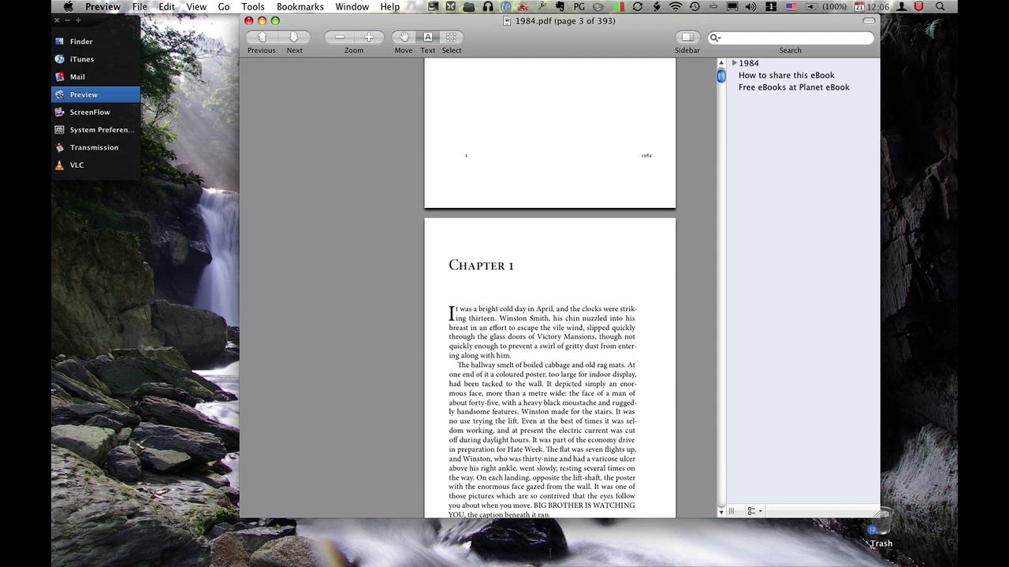
key(super+Tab)
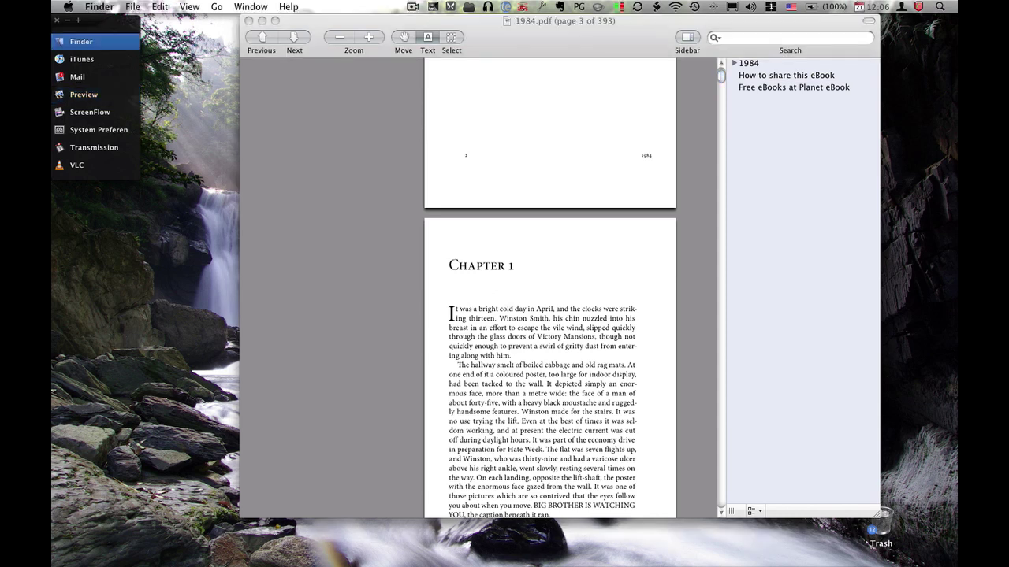
In iTunes, browse Cover Flow, pause Martian Girl, and drag the window off the PDF
key(super+Tab)
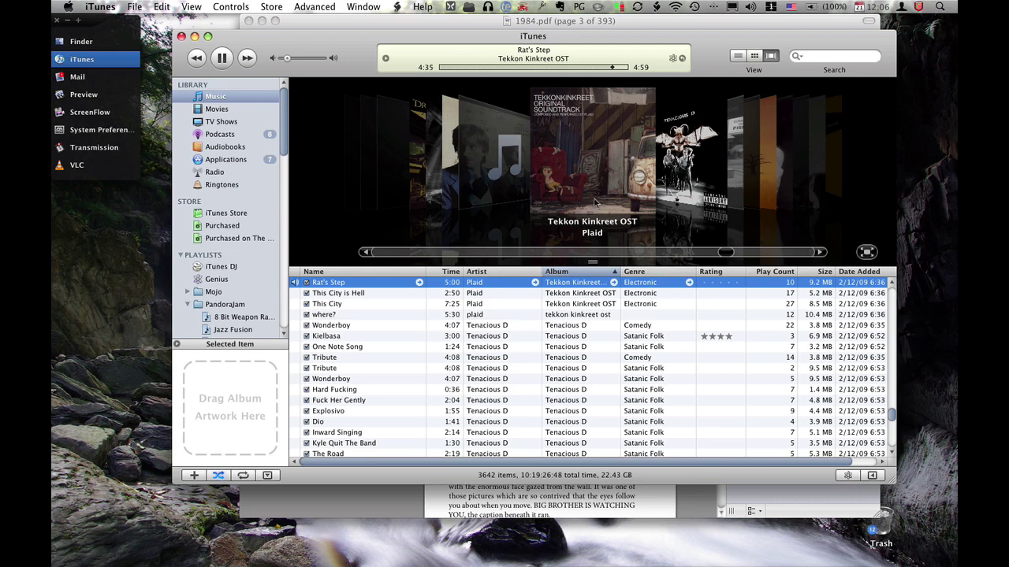
scroll(594, 203, down, 10)
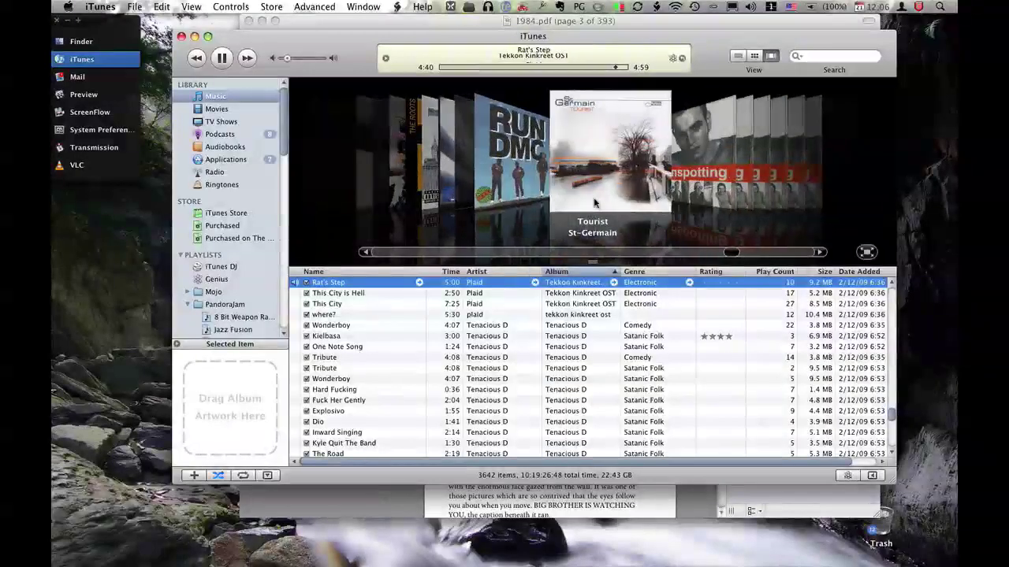
scroll(595, 202, down, 2)
scroll(595, 203, down, 5)
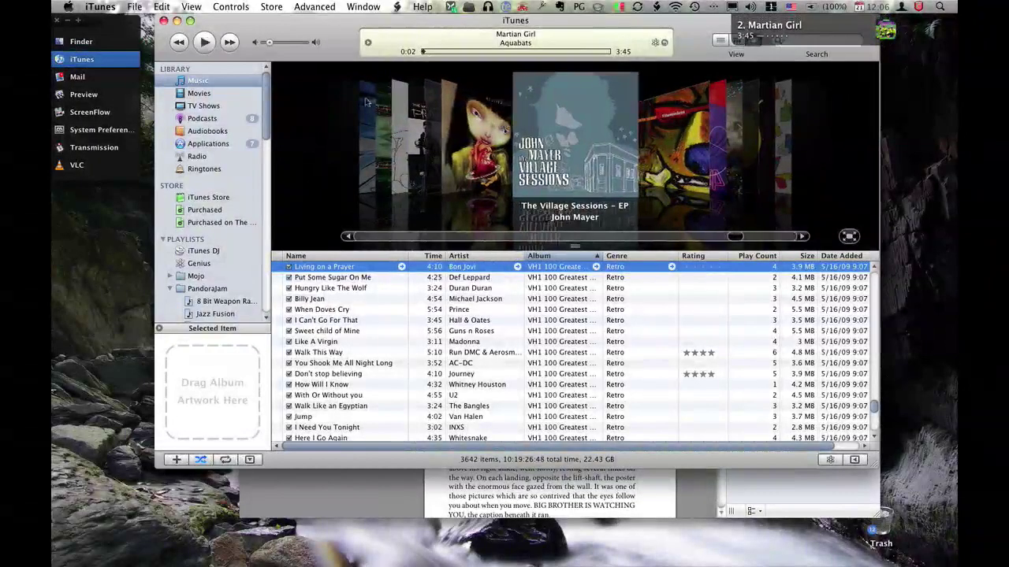
click(208, 38)
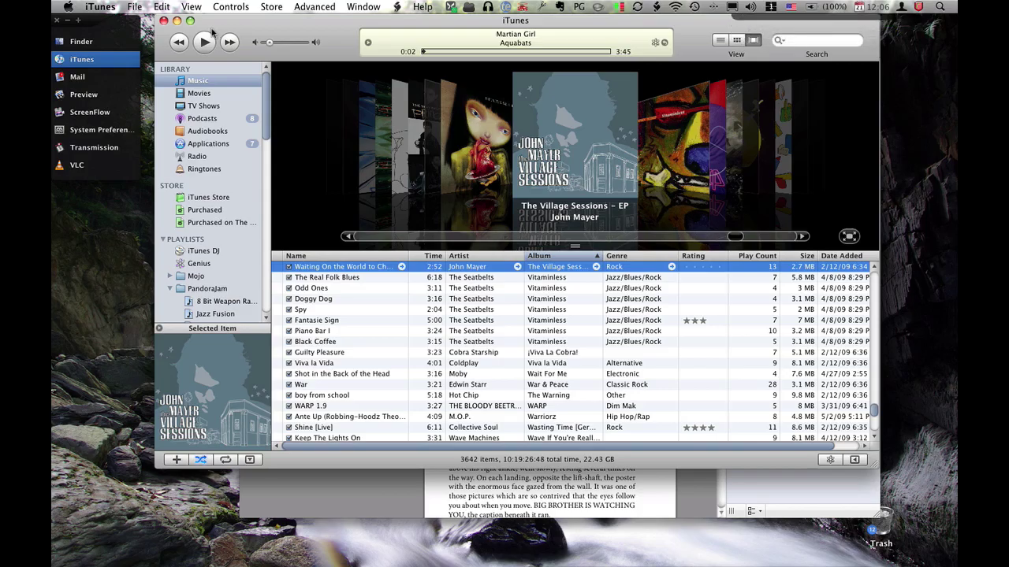
drag(246, 33, 318, 565)
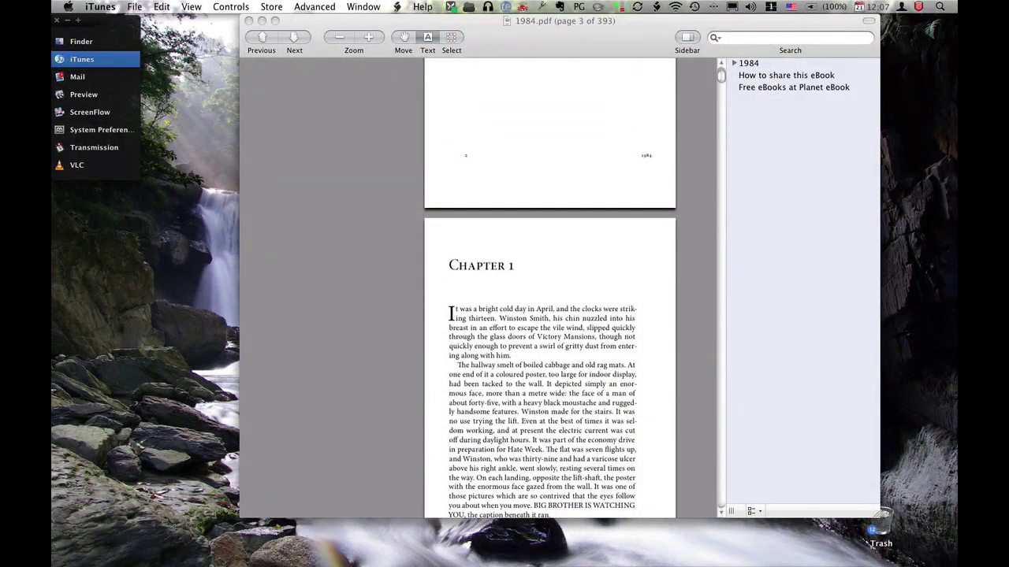